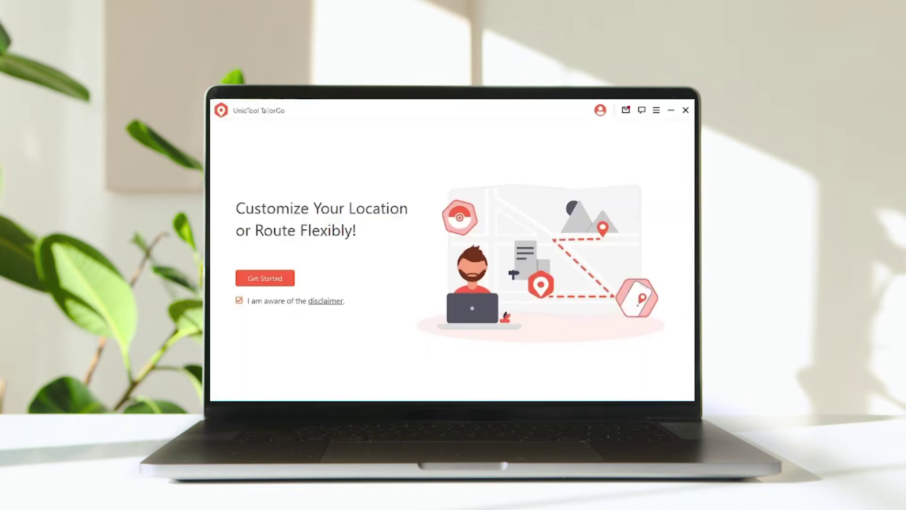
# - Connect the phone through Get Started and the device chooser to show its London map
pyautogui.click(282, 283)
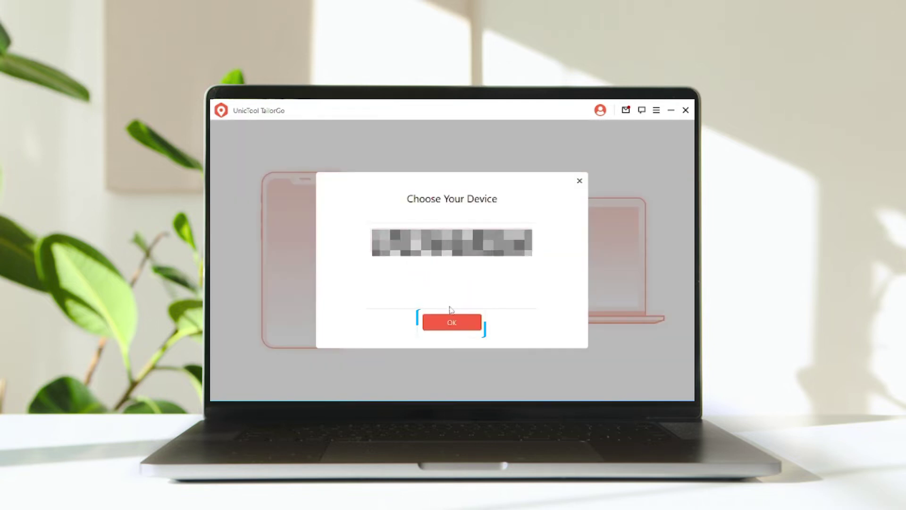
pyautogui.click(457, 324)
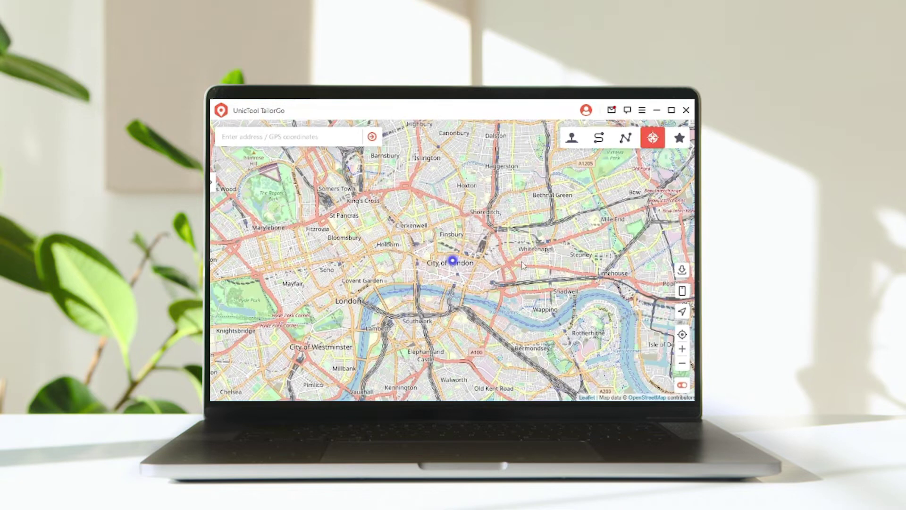
# - Activate Teleport Mode and pan the map over Moorgate and Finsbury Circus
pyautogui.click(653, 139)
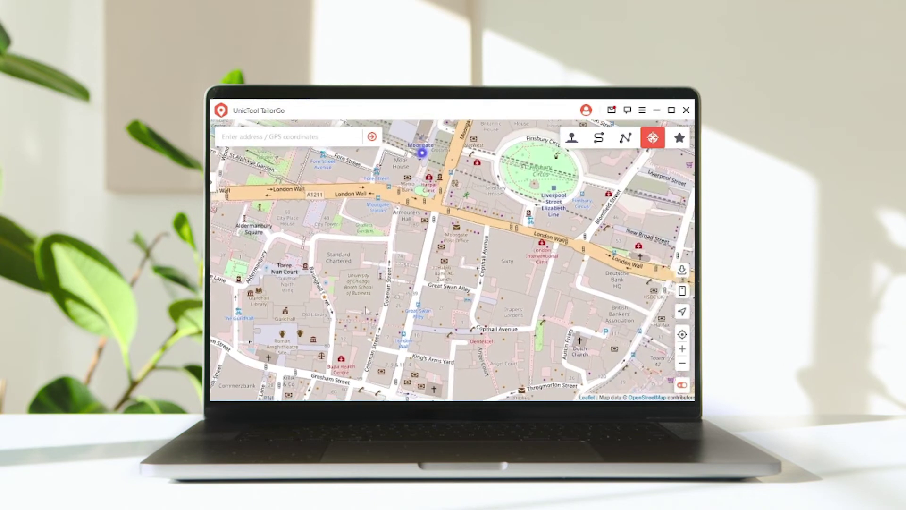
pyautogui.moveTo(484, 257); pyautogui.dragTo(484, 274)
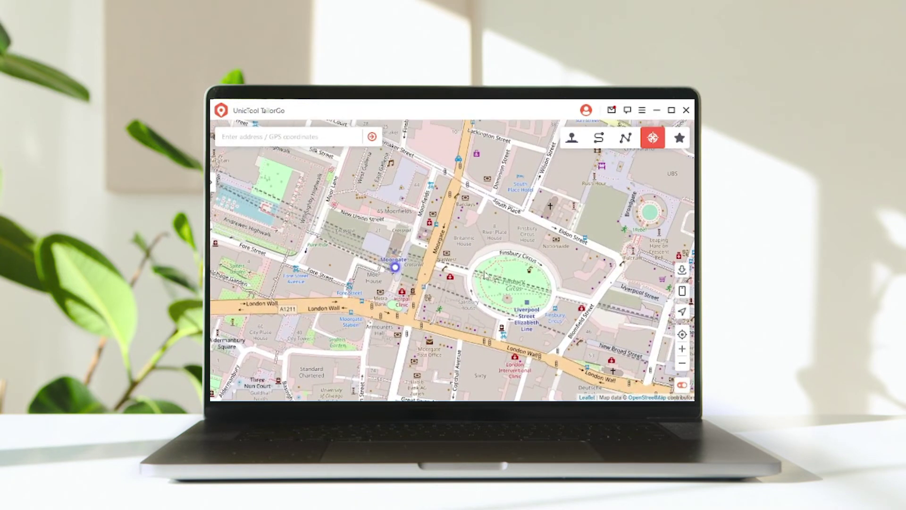
# - Search for South Korea, teleport the phone there and accept the warning
pyautogui.click(232, 137)
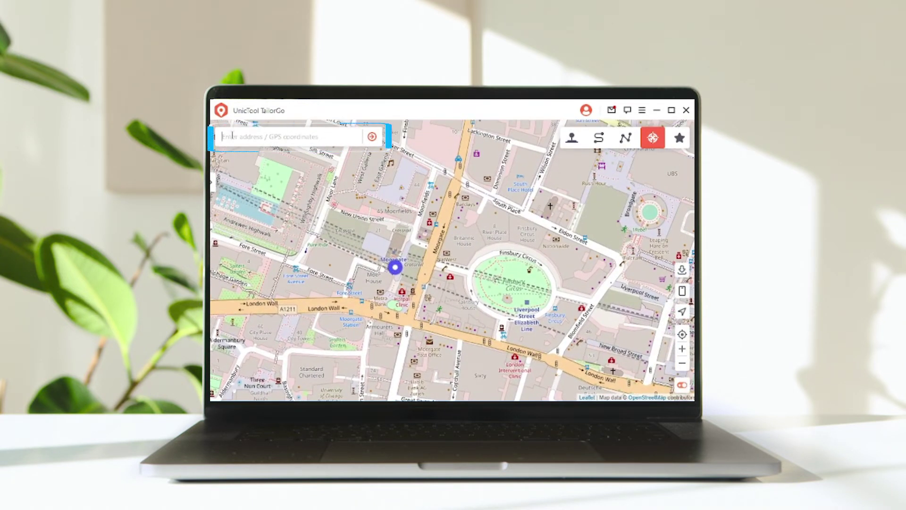
pyautogui.write('south ko')
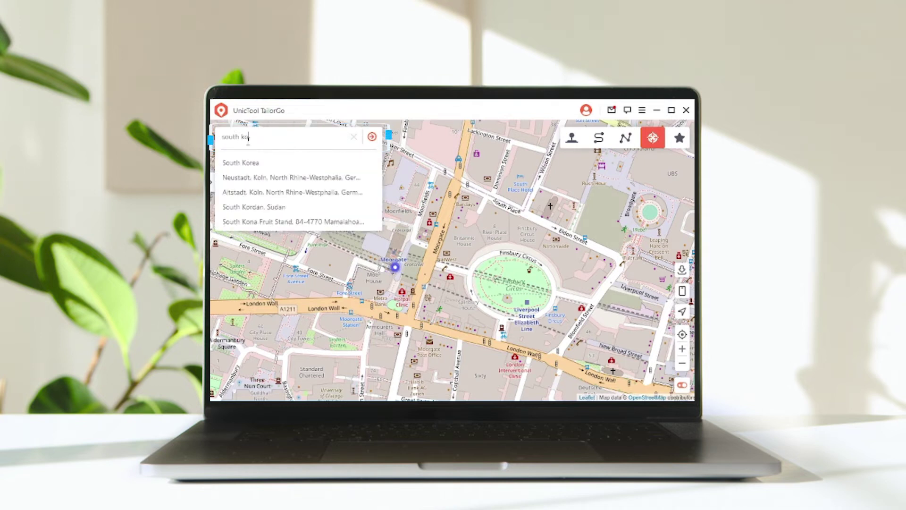
pyautogui.click(263, 162)
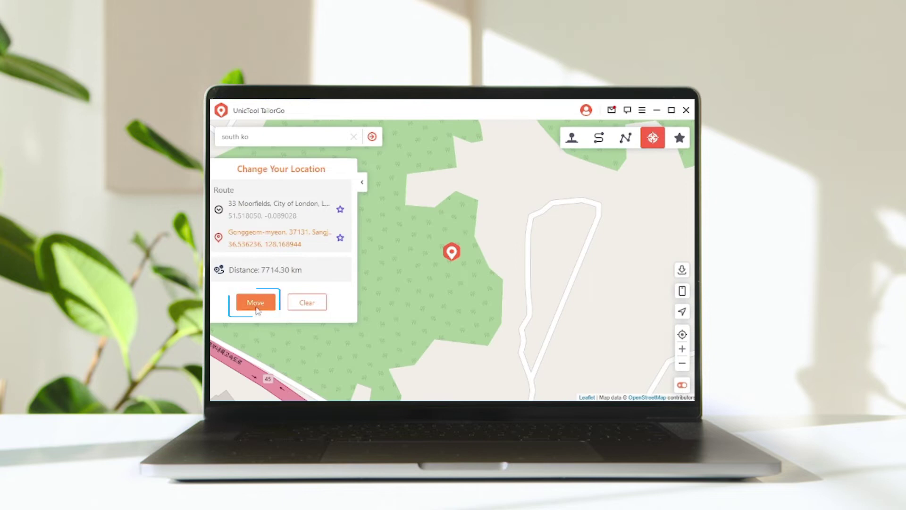
pyautogui.click(256, 303)
pyautogui.click(460, 261)
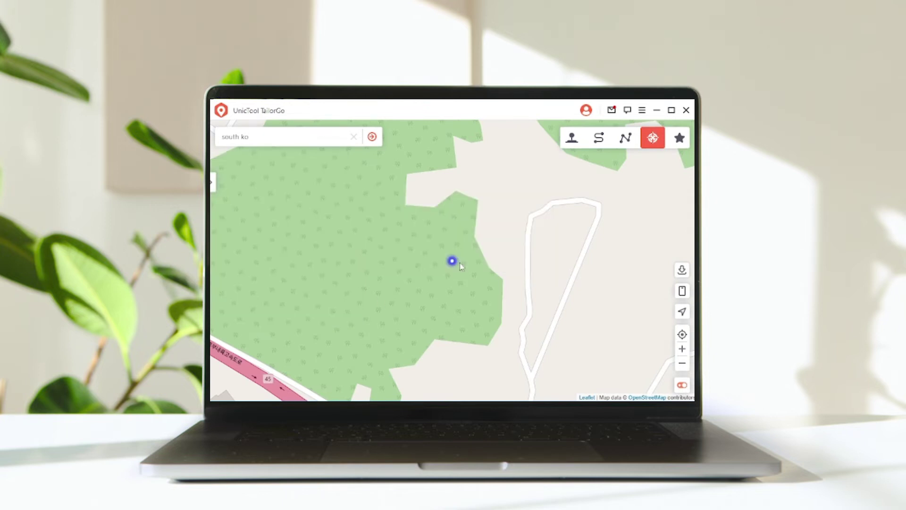
pyautogui.scroll(-2, 460, 279)
pyautogui.scroll(-1, 474, 294)
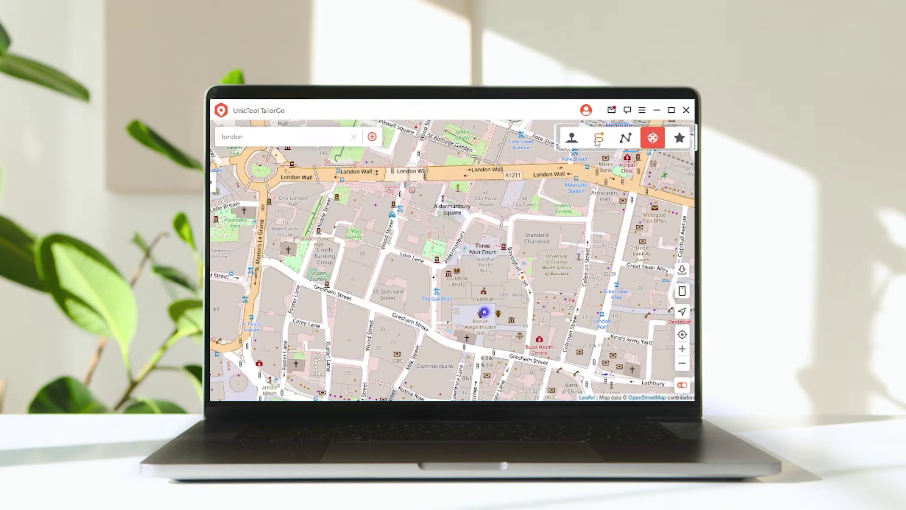
# - Try Two-spot and Multi-spot modes, pan around the Guildhall, and settle on Two-spot Mode
pyautogui.click(597, 141)
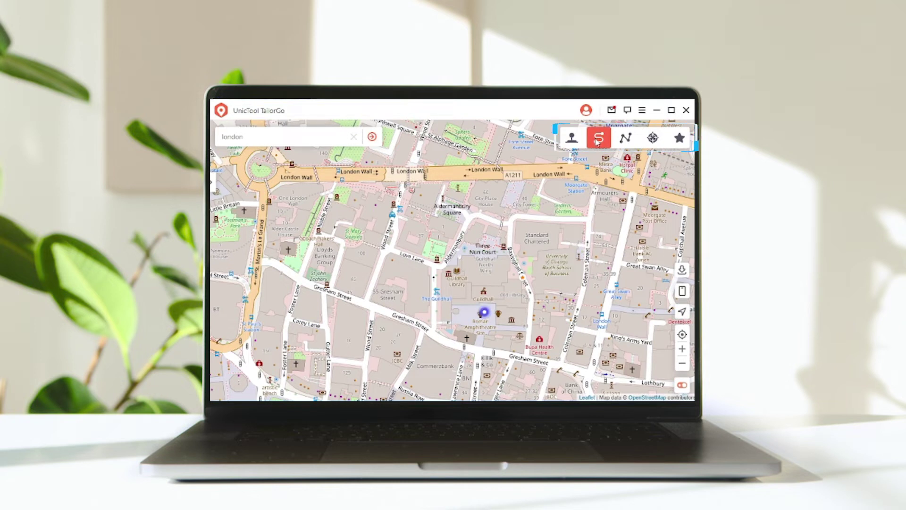
pyautogui.click(626, 141)
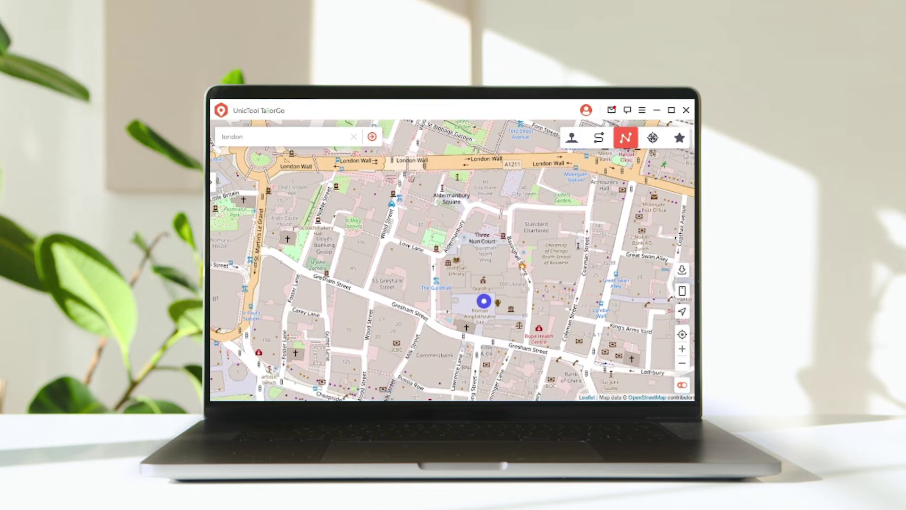
pyautogui.moveTo(564, 252); pyautogui.dragTo(563, 222)
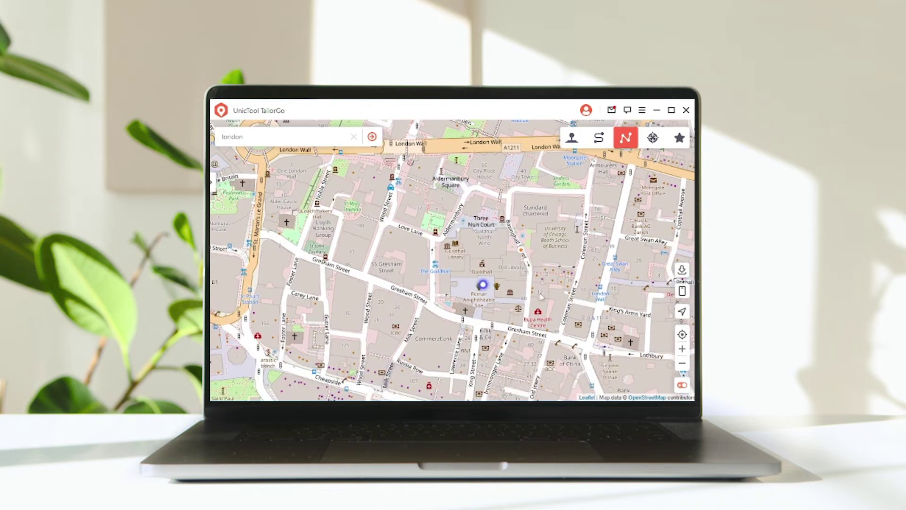
pyautogui.moveTo(541, 297); pyautogui.dragTo(560, 305)
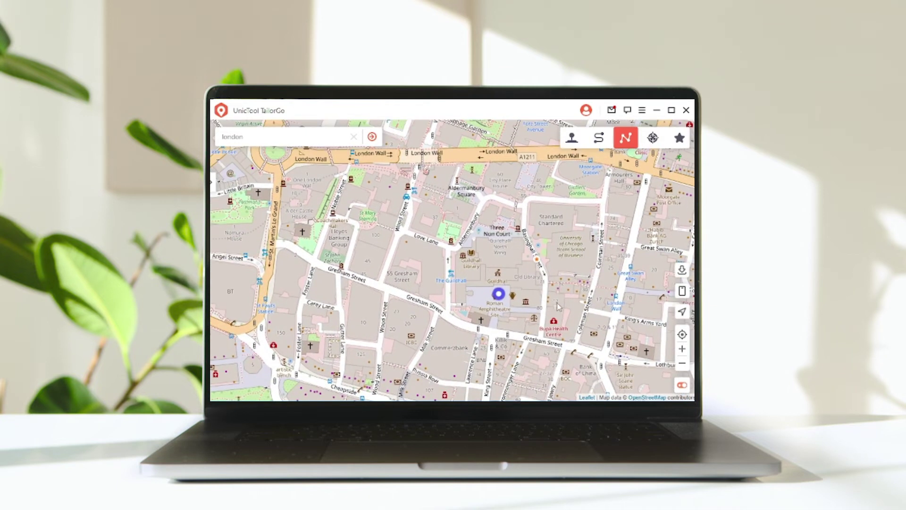
pyautogui.click(600, 139)
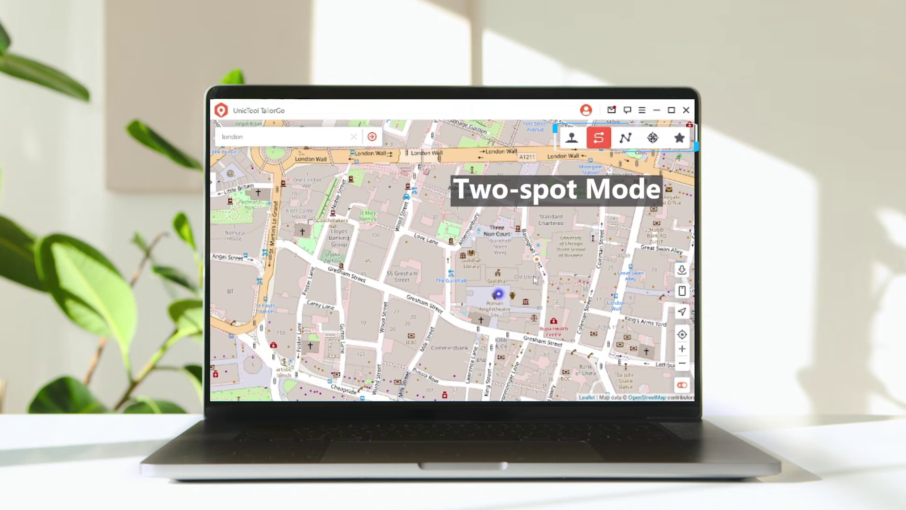
# - Route to Coleman Street at maximum speed and start moving
pyautogui.click(616, 247)
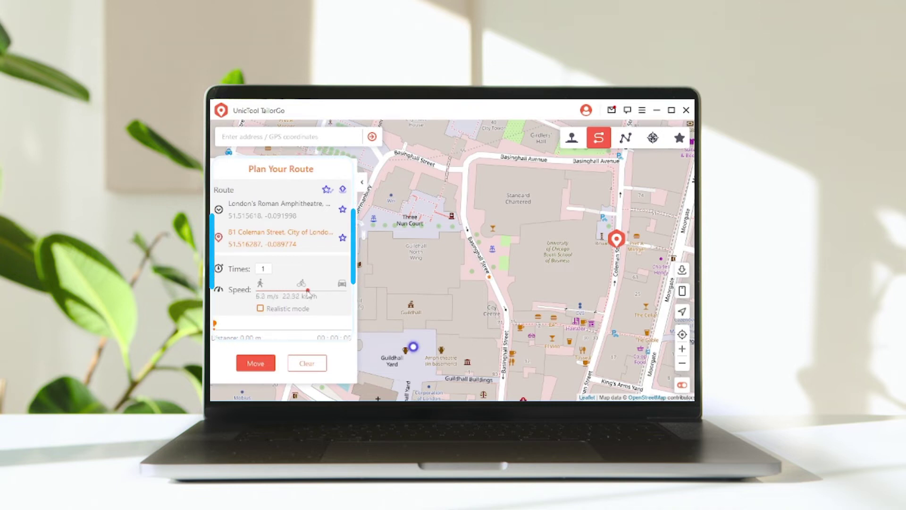
pyautogui.moveTo(276, 292); pyautogui.dragTo(345, 291)
pyautogui.click(256, 363)
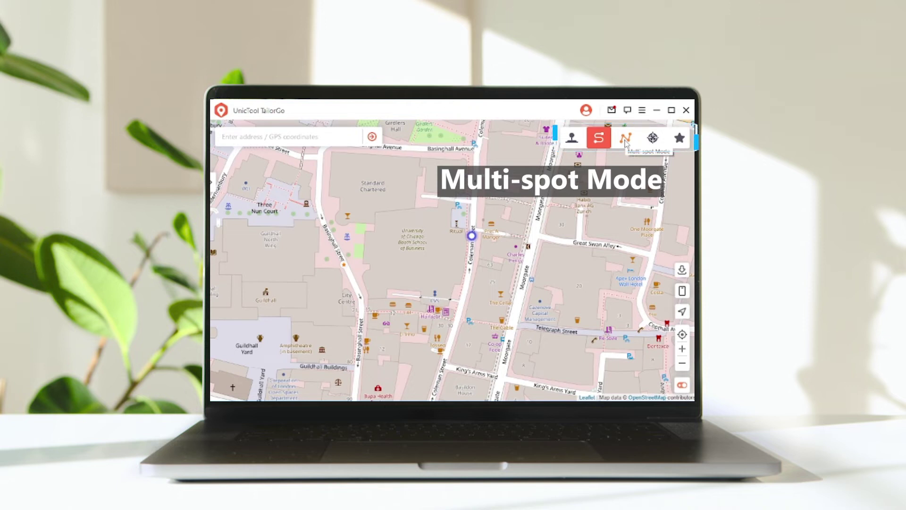
# - In Multi-spot Mode, place four waypoints down Basinghall Street
pyautogui.click(627, 140)
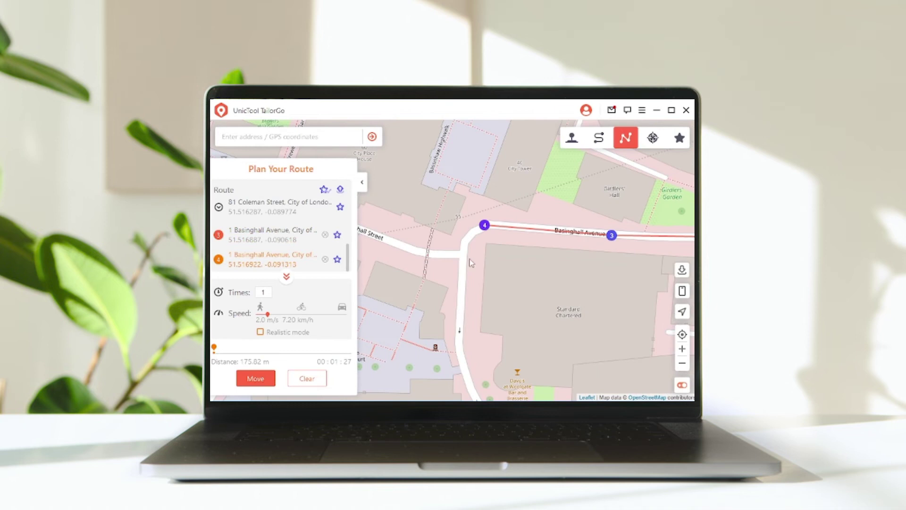
pyautogui.click(458, 337)
pyautogui.click(469, 314)
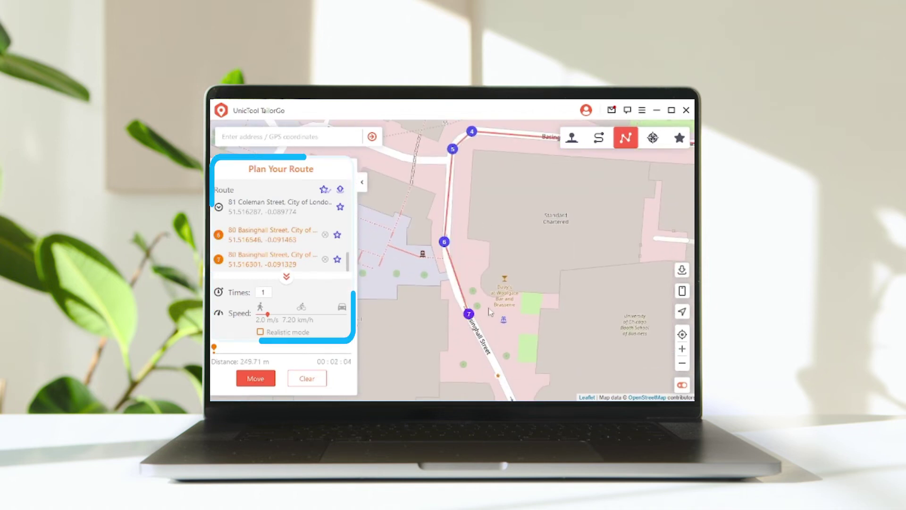
pyautogui.click(485, 324)
pyautogui.click(503, 361)
pyautogui.scroll(-1, 543, 306)
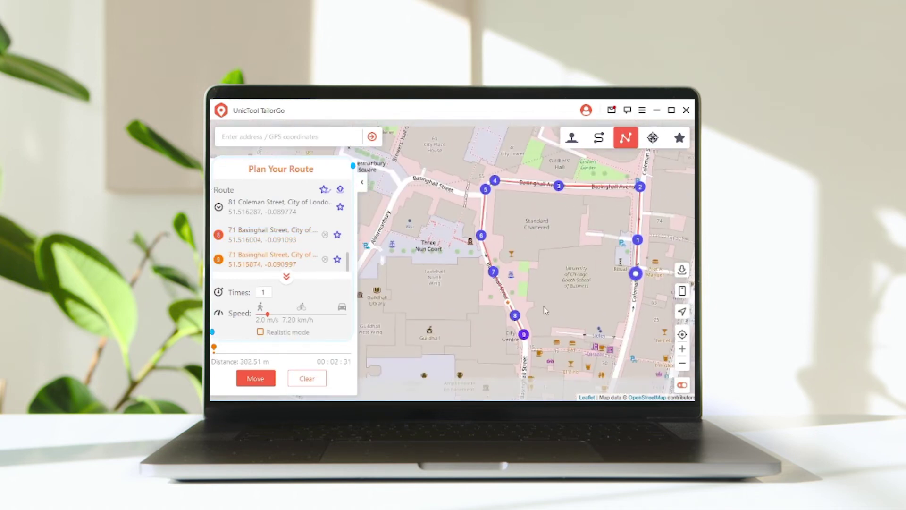
pyautogui.moveTo(572, 291); pyautogui.dragTo(549, 289)
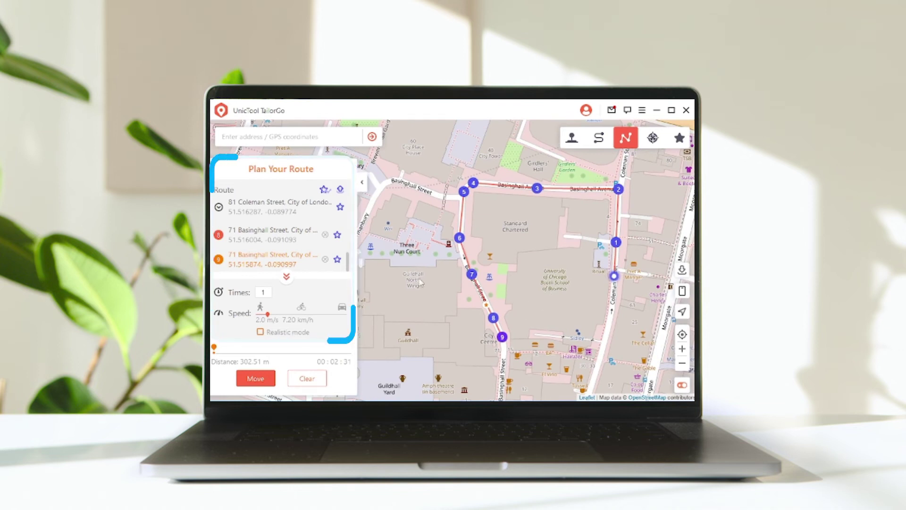
# - Delete the last waypoint, set maximum speed and start the multi-stop route
pyautogui.click(324, 238)
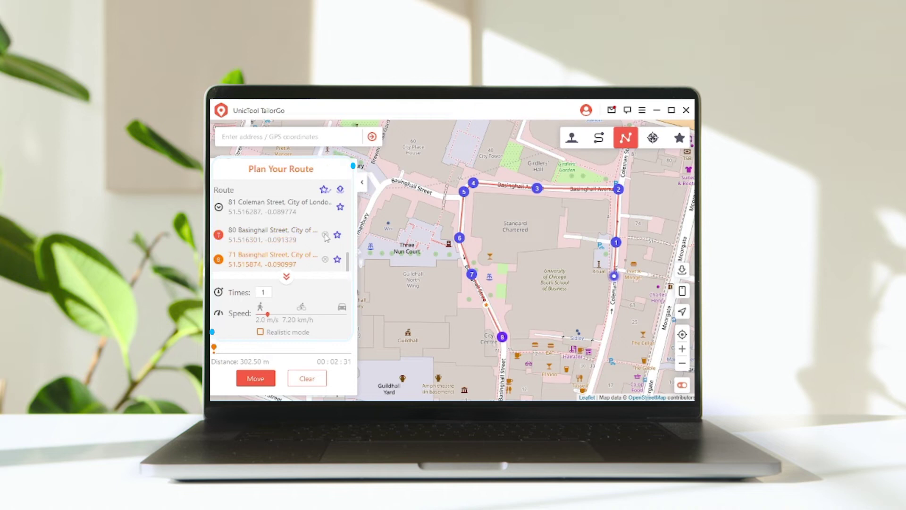
pyautogui.moveTo(267, 314); pyautogui.dragTo(343, 314)
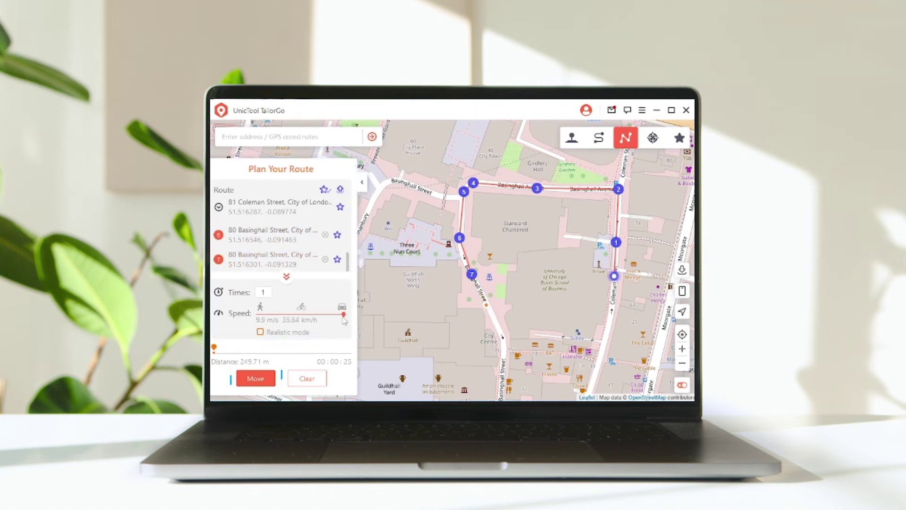
pyautogui.click(256, 378)
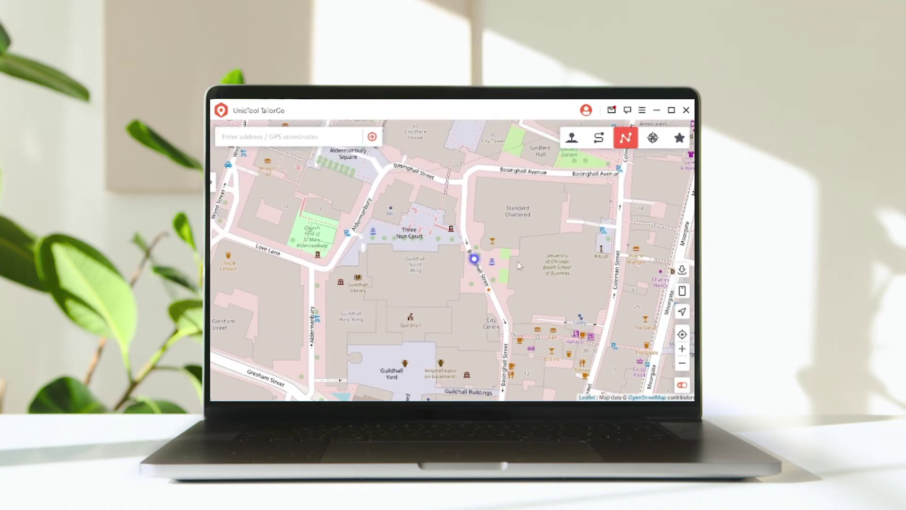
# - Steer the location with Joystick Mode onto Basinghall Avenue, then stop it
pyautogui.click(574, 145)
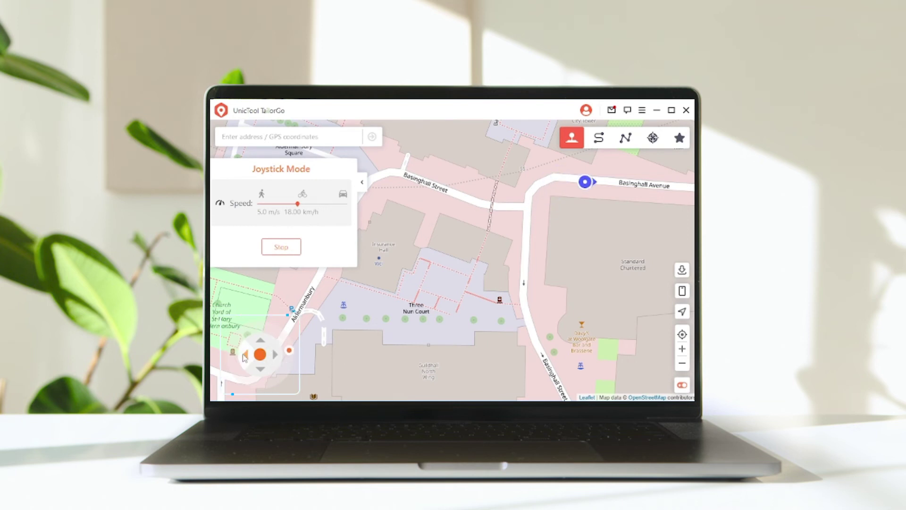
pyautogui.click(287, 249)
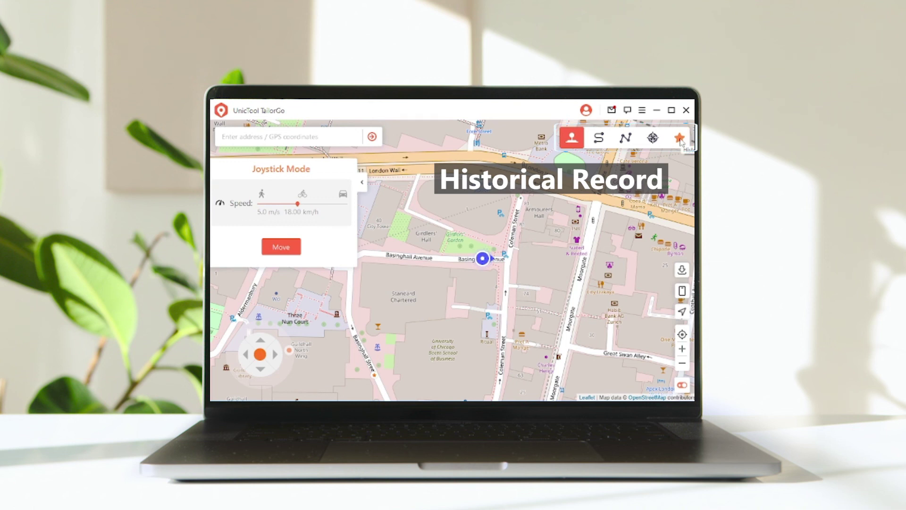
# - Choose 80 Basinghall Street from Historical Records and start travelling there
pyautogui.click(680, 138)
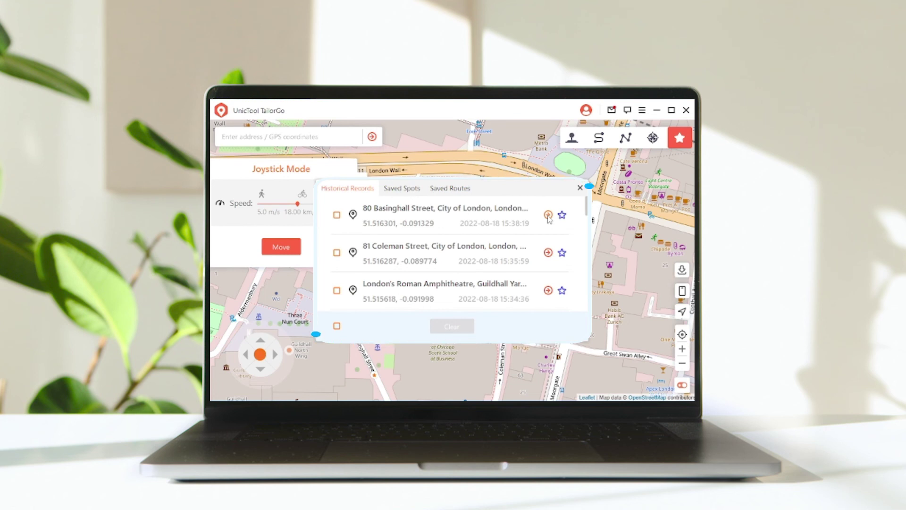
pyautogui.click(548, 215)
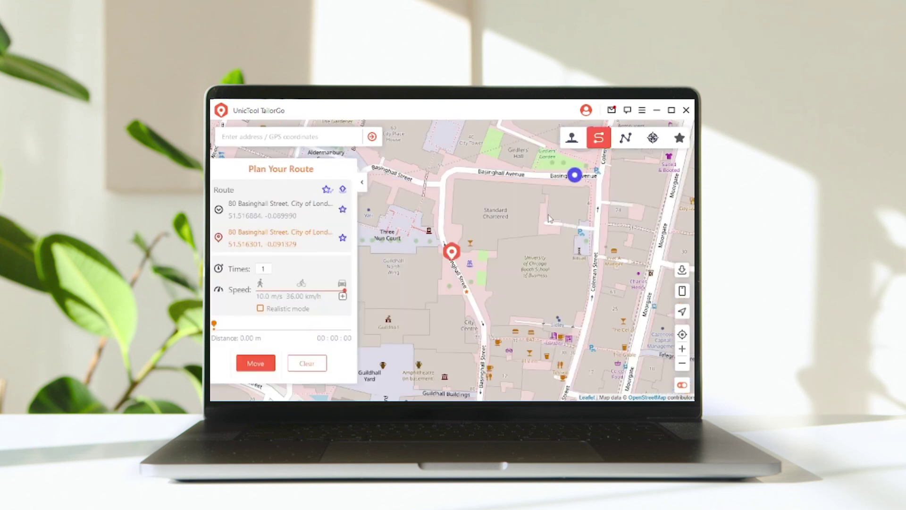
pyautogui.click(267, 366)
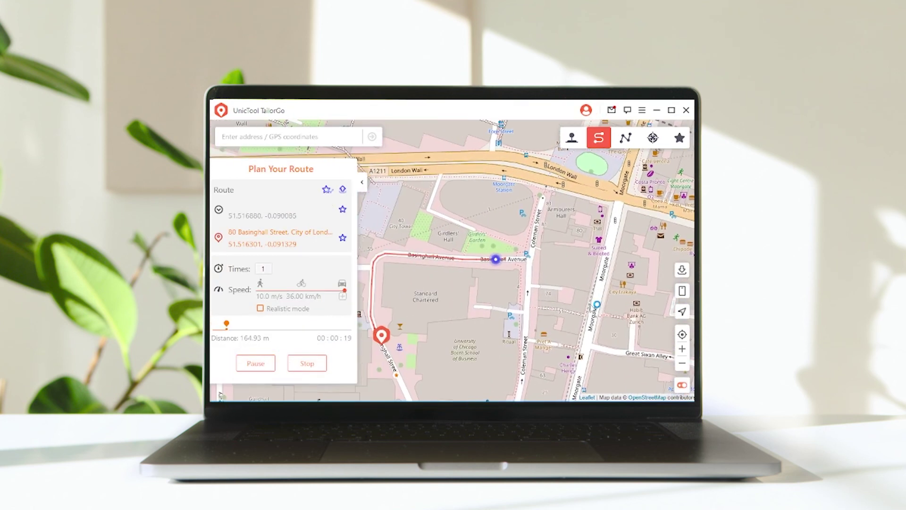